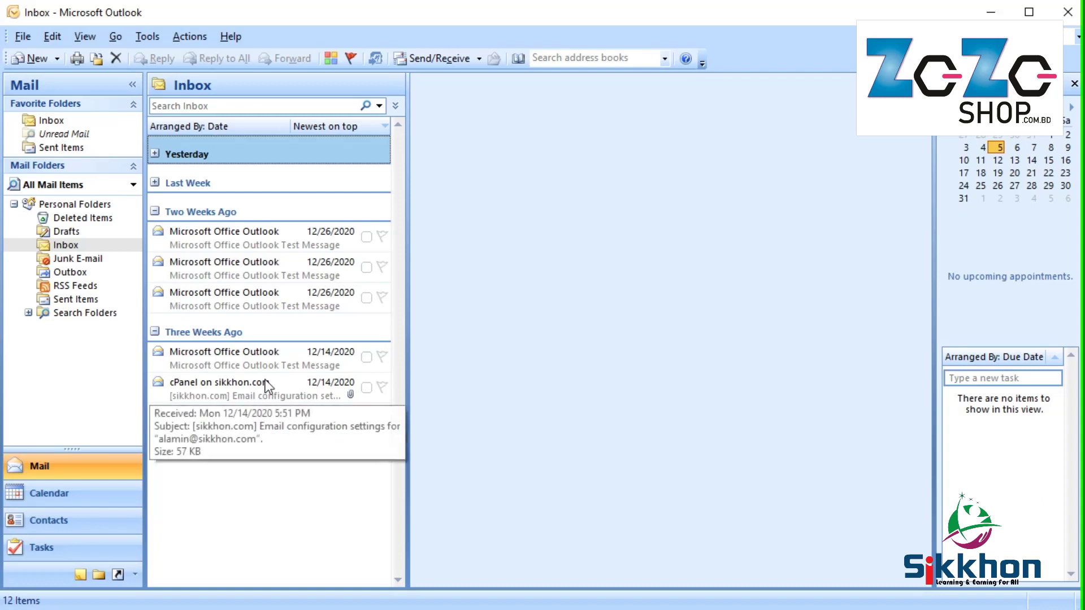
In the POP3 e-mail account's advanced settings, enable leaving a copy of messages on the server.
click(146, 41)
click(210, 236)
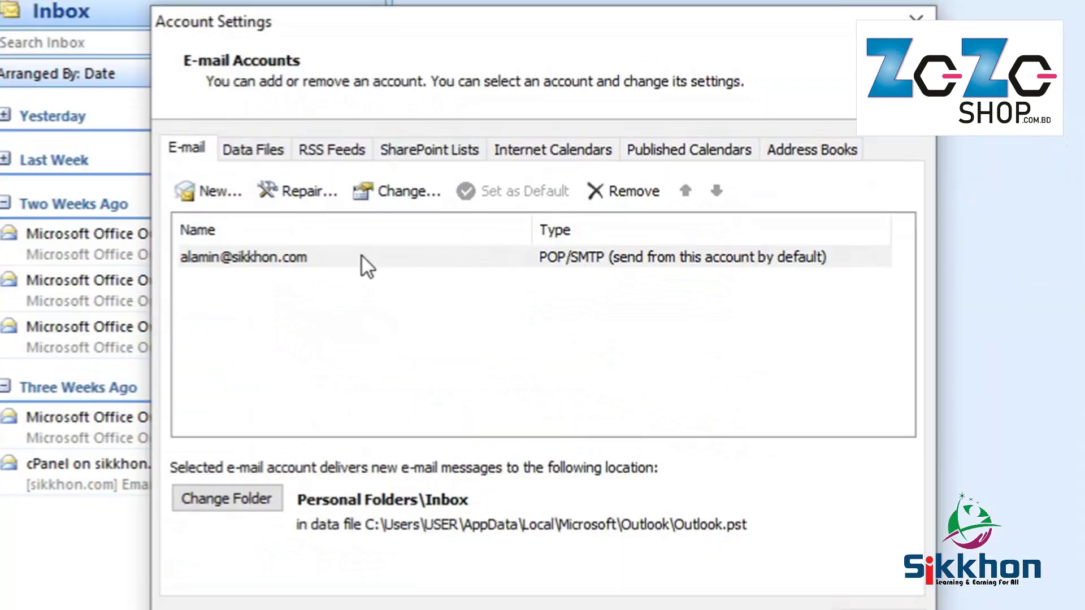
double_click(389, 247)
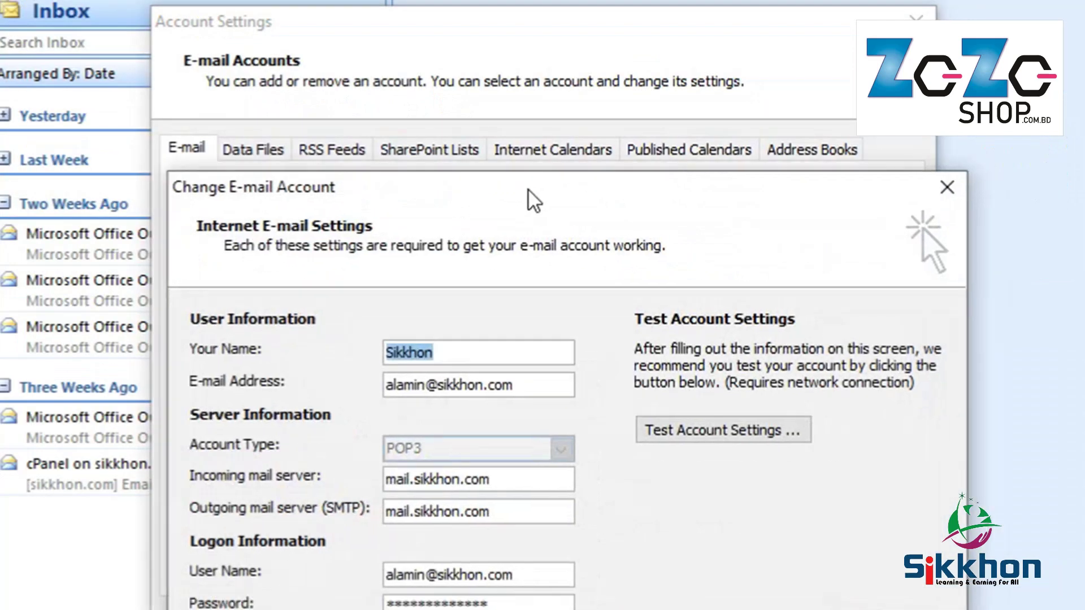
drag(529, 191, 452, 29)
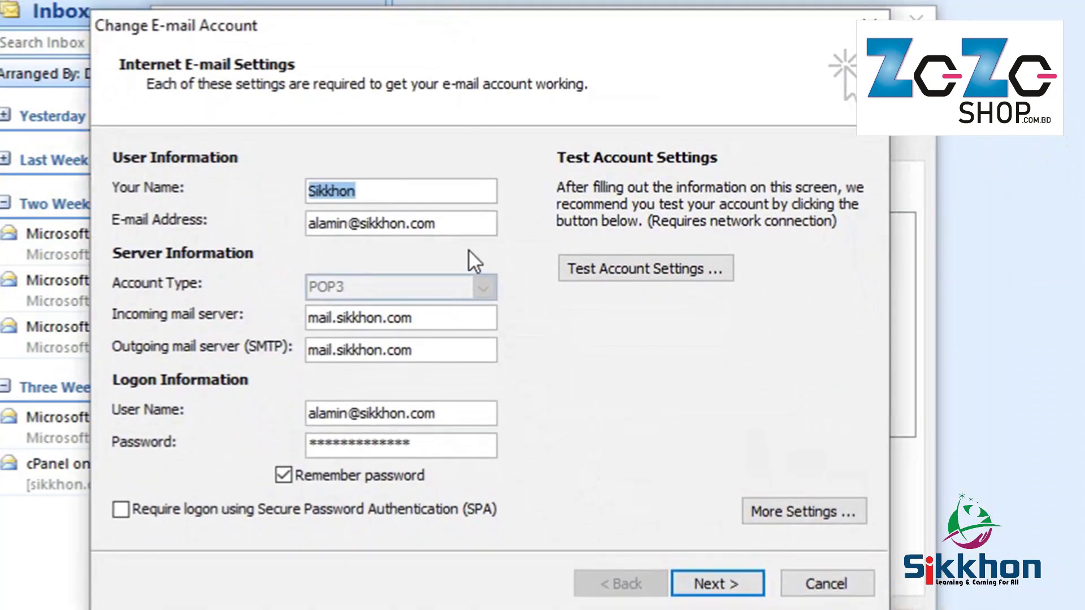
click(818, 514)
drag(473, 158, 486, 70)
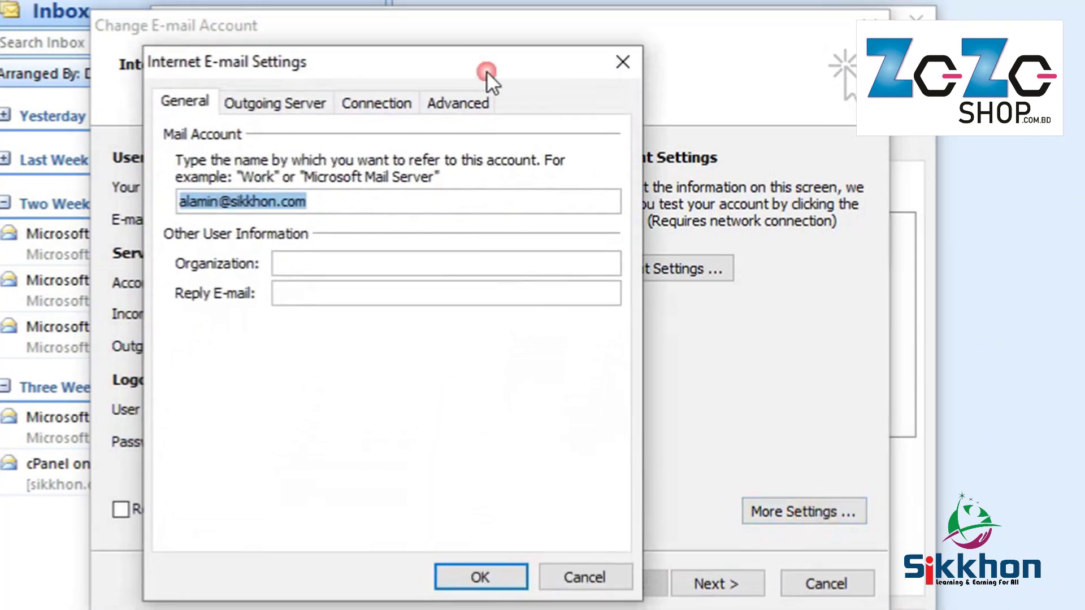
click(460, 102)
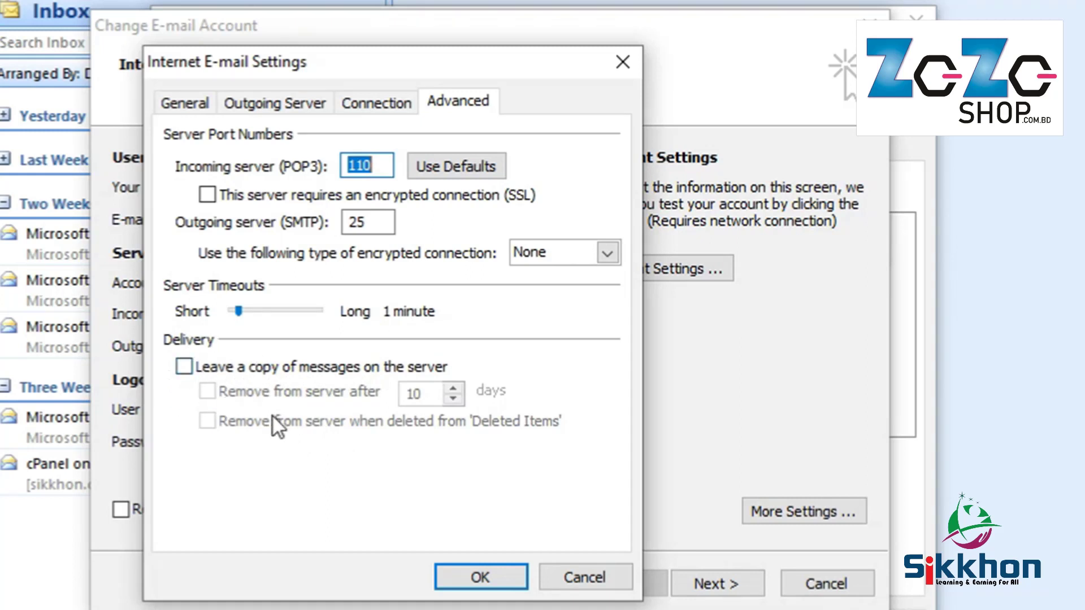
click(190, 367)
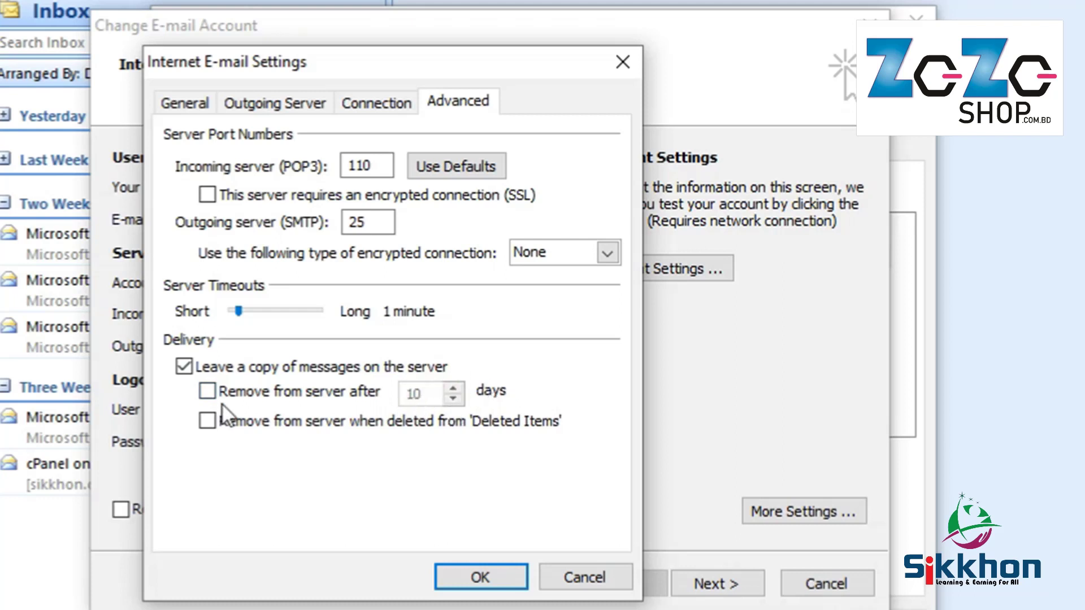
Try removing messages from the server after 20 days, and turn that removal option off again.
click(208, 390)
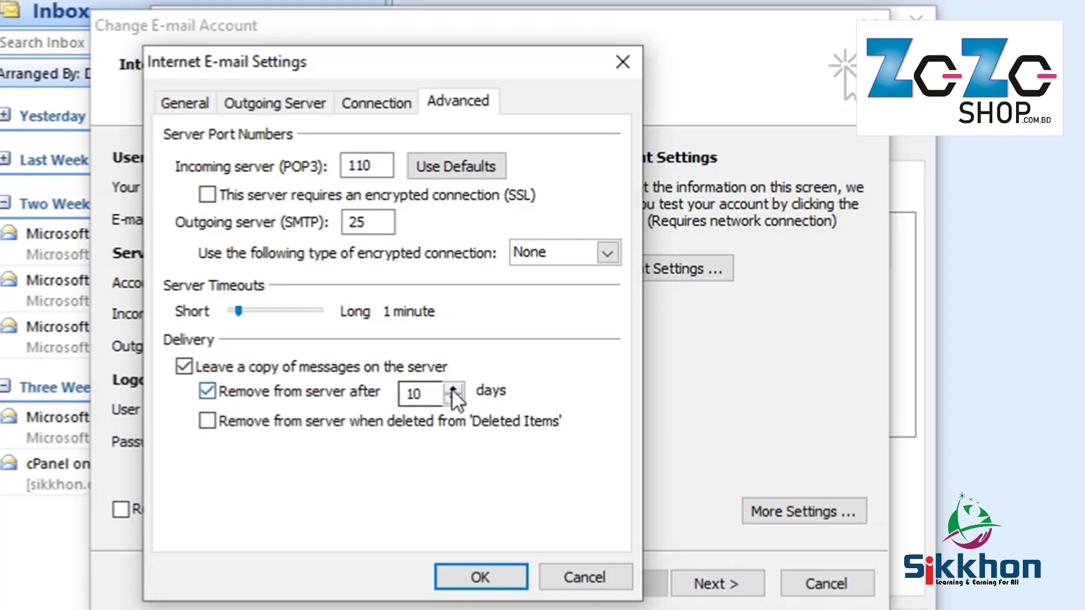
double_click(427, 394)
text(20)
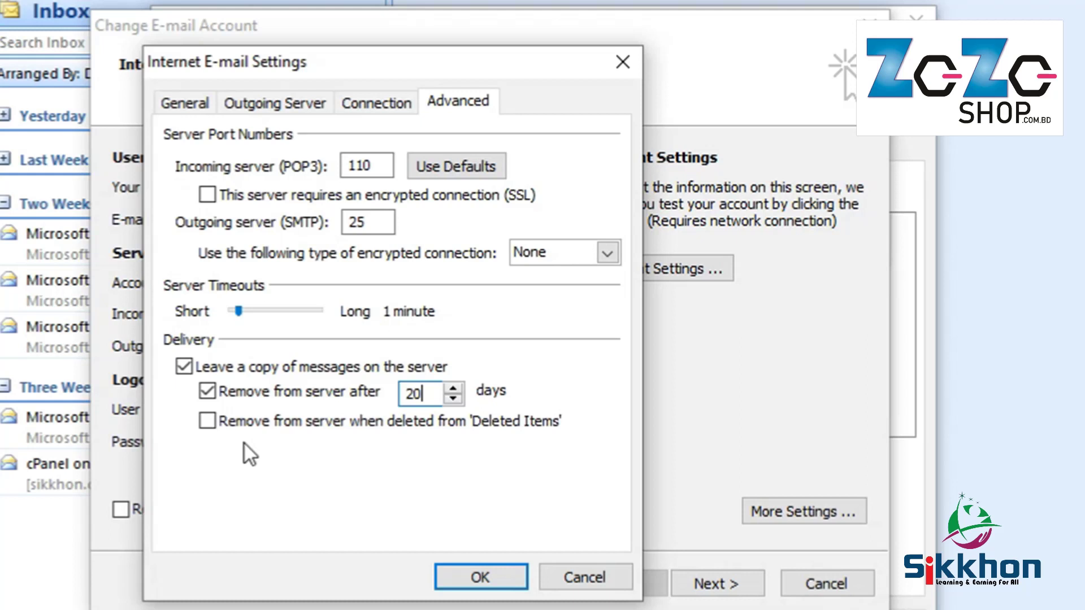
click(207, 390)
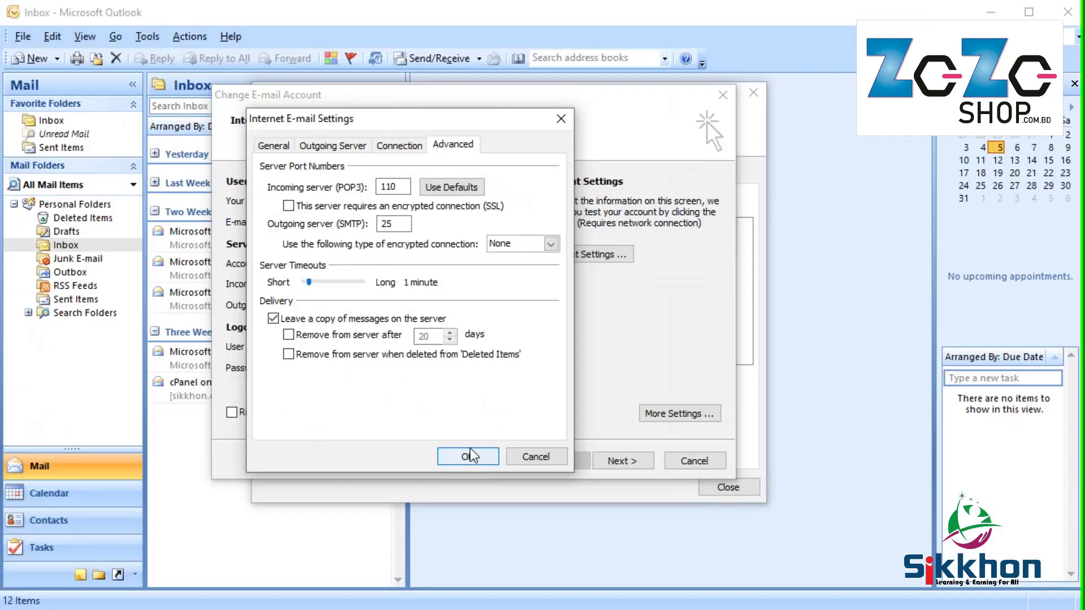
Save the changed e-mail account settings and close the account configuration.
click(472, 577)
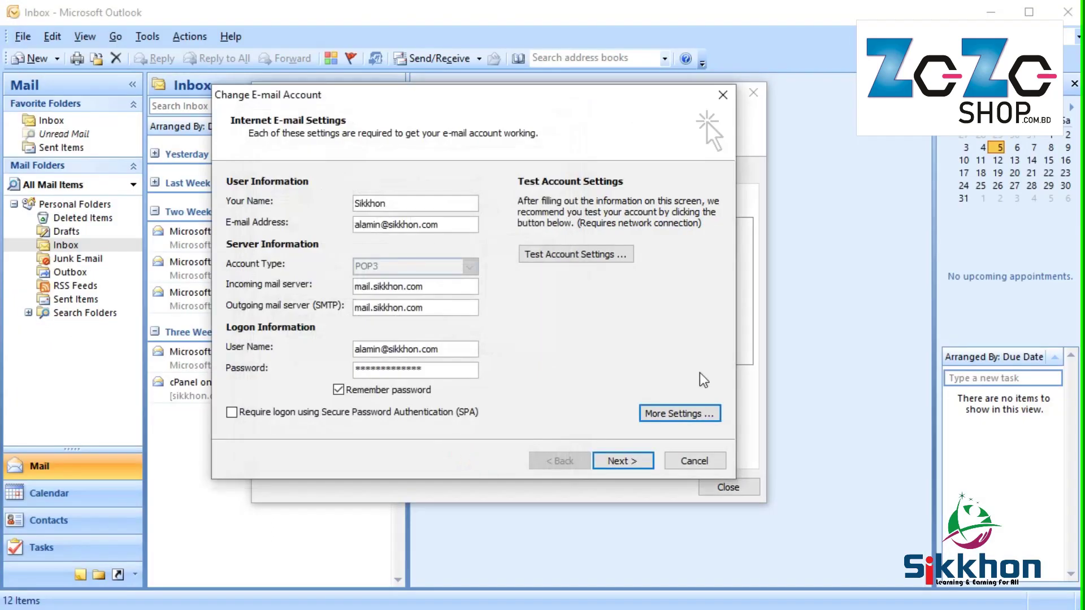
click(622, 460)
click(623, 461)
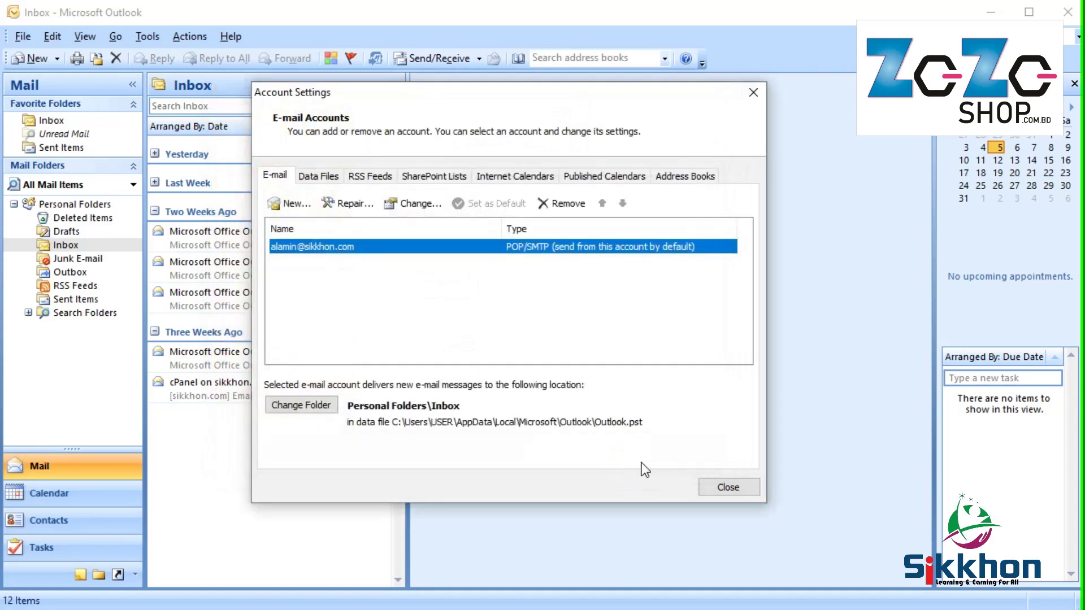
click(734, 487)
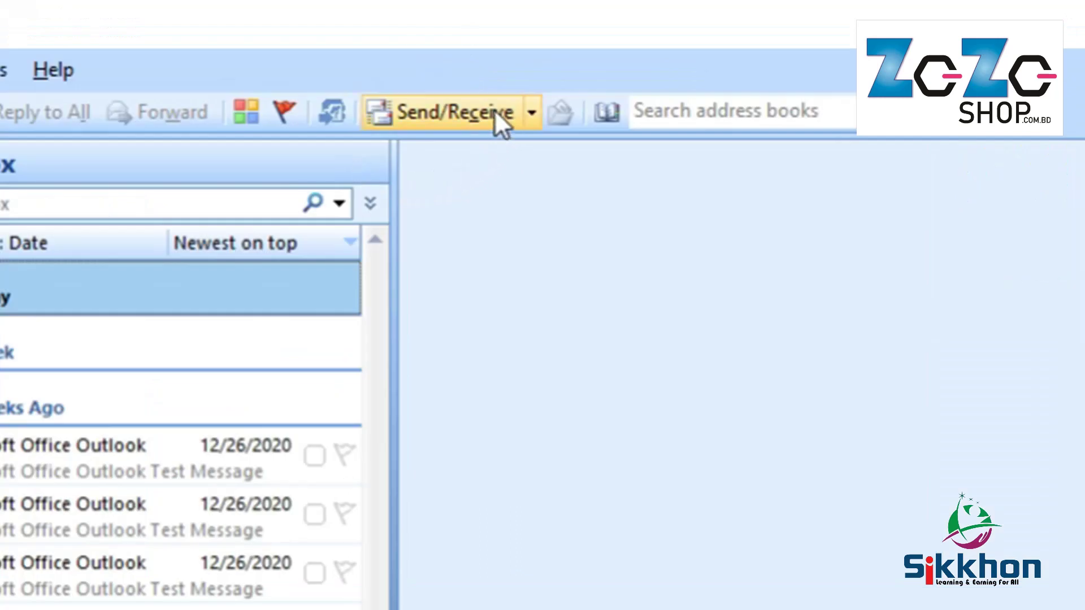
Send and receive mail several times to fetch new messages from the server.
click(473, 104)
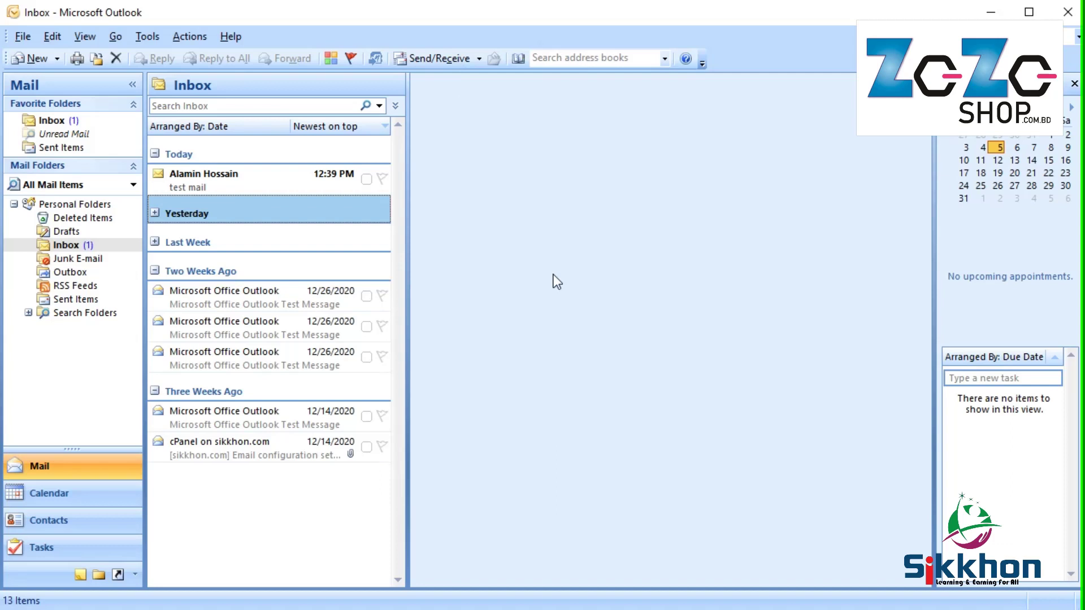
click(426, 63)
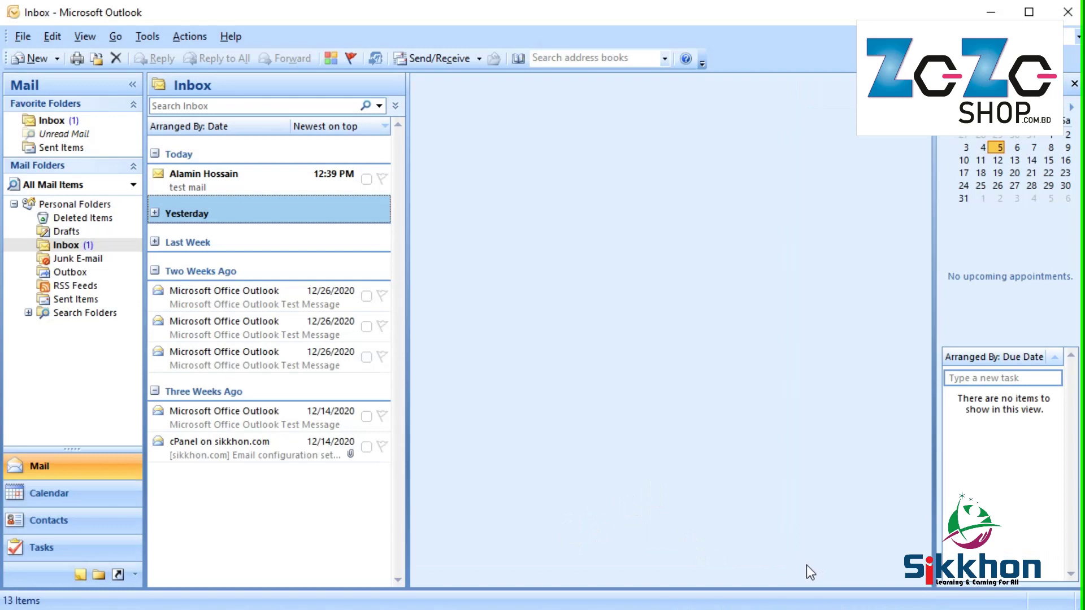
click(438, 60)
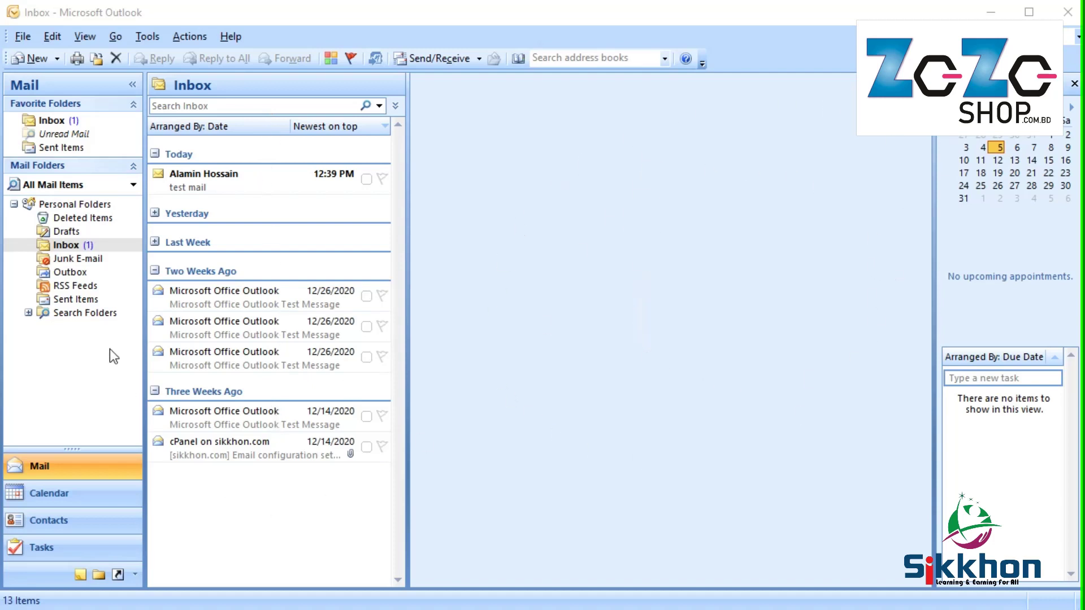
Display today's "test mail" message in the Inbox and close the To-Do Bar.
click(256, 180)
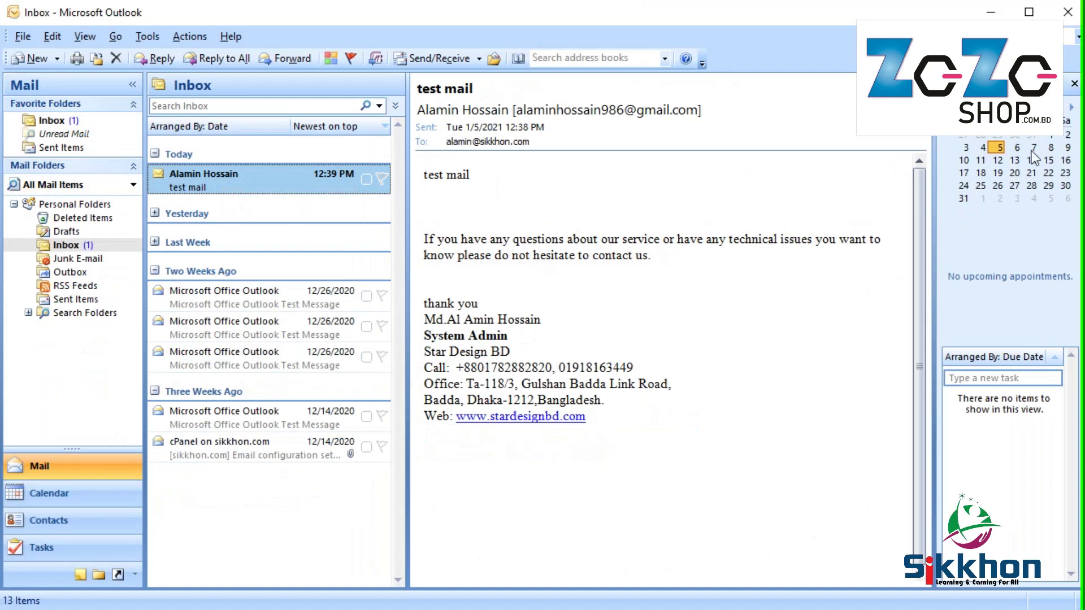
click(1074, 84)
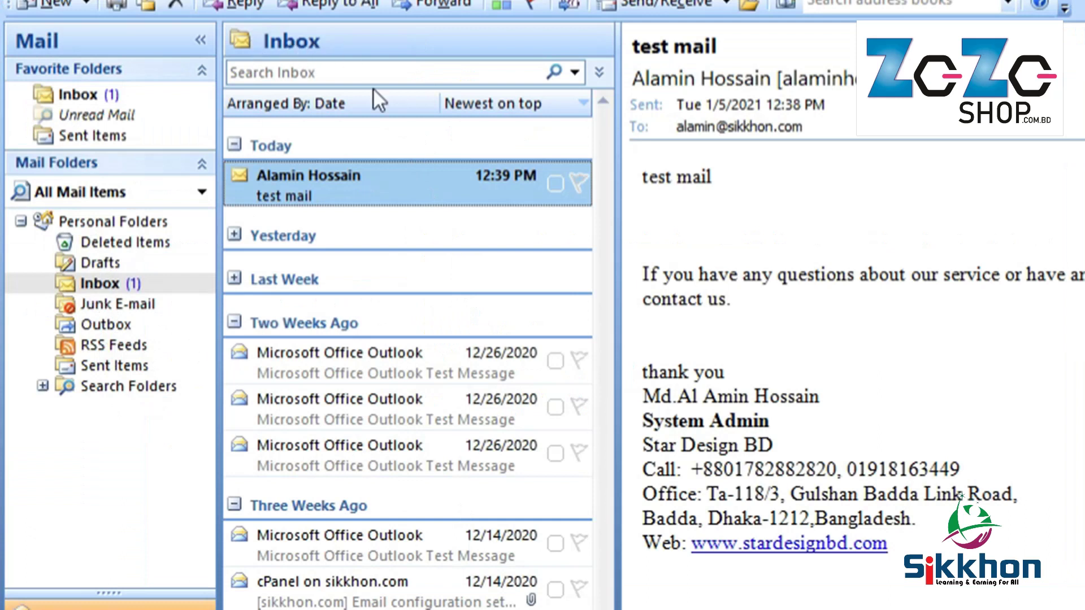
Check the Drafts folder, return to the Inbox and select the "test mail" message.
click(94, 262)
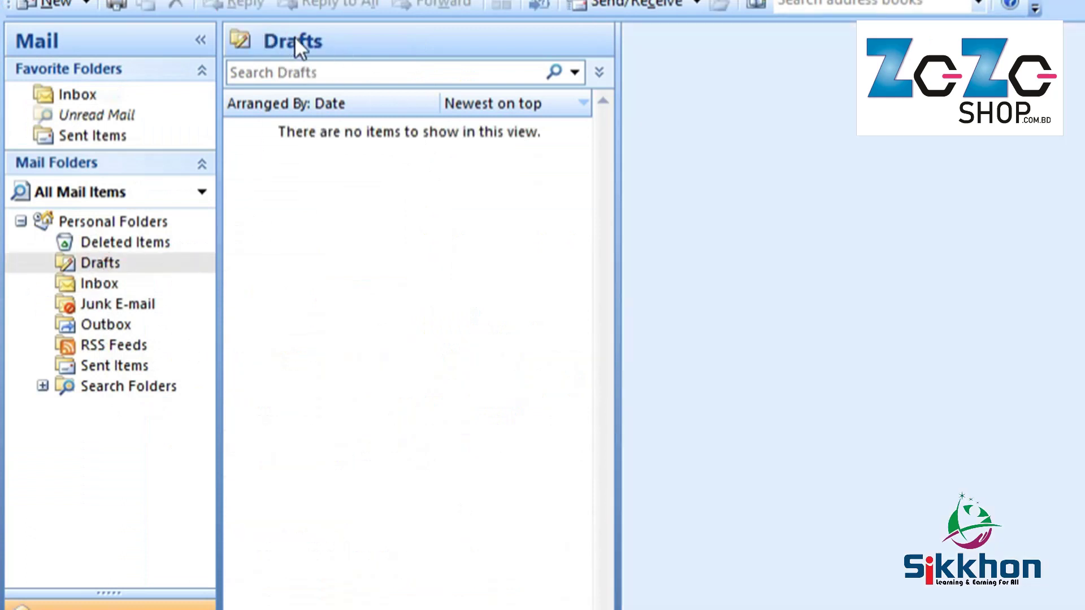
click(100, 282)
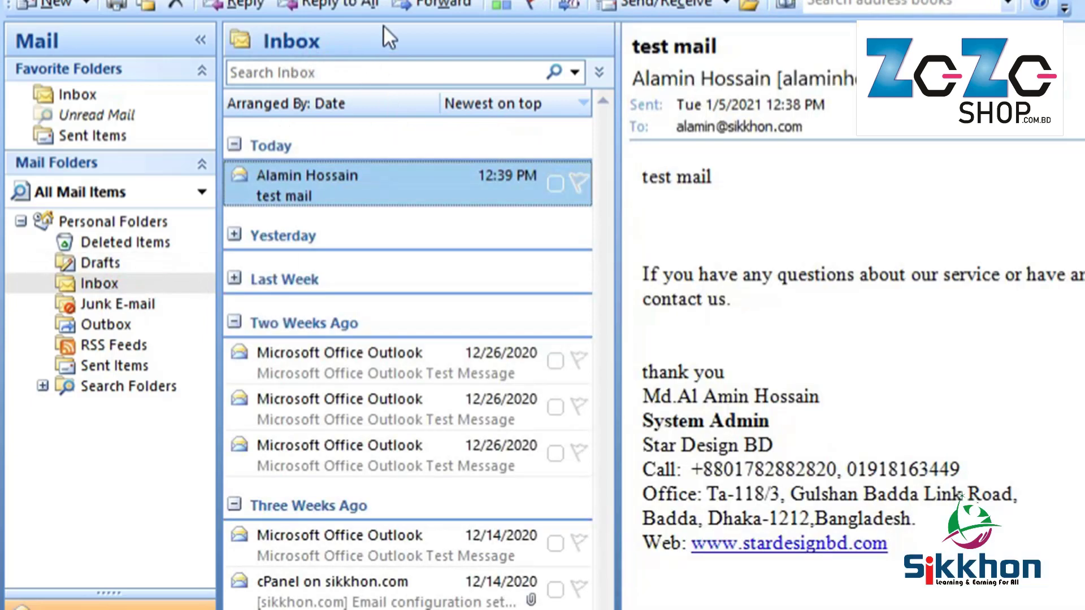
click(376, 185)
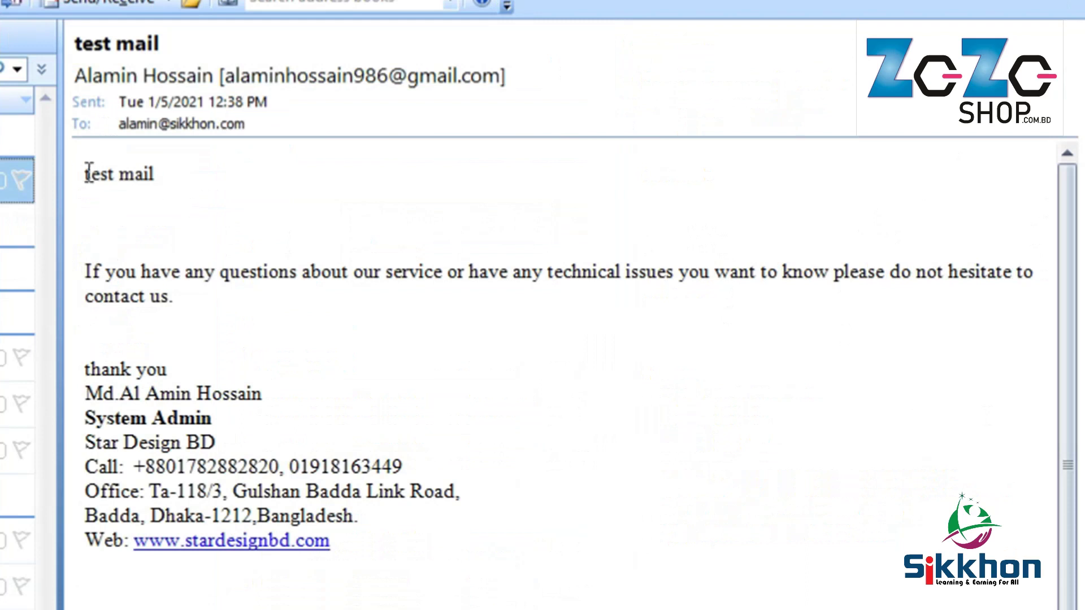
Examine the "test mail" message's sender line, body text and signature by highlighting them.
triple_click(678, 175)
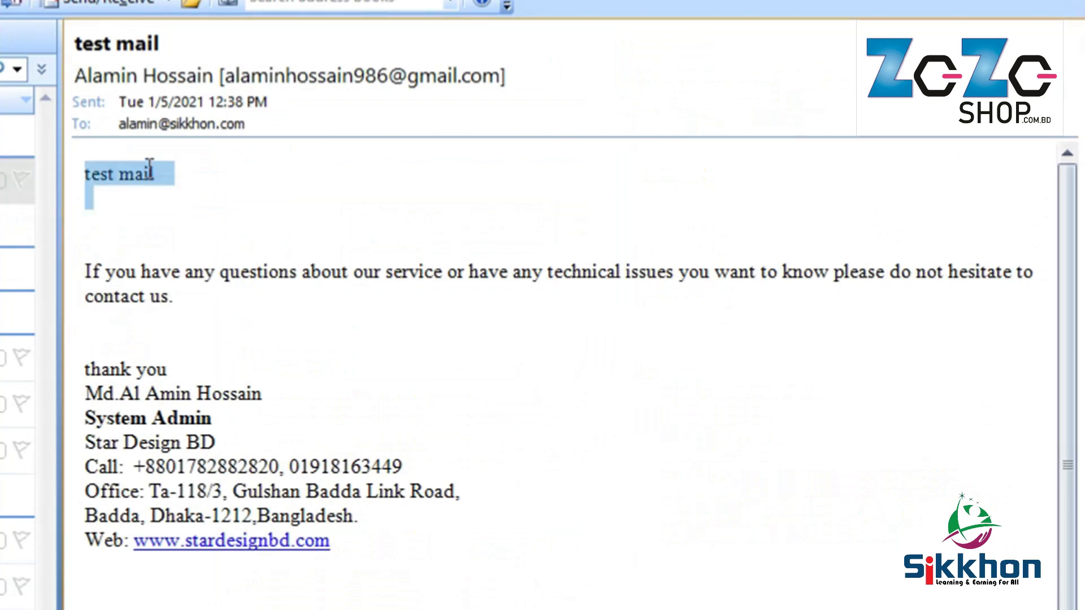
drag(86, 247, 436, 564)
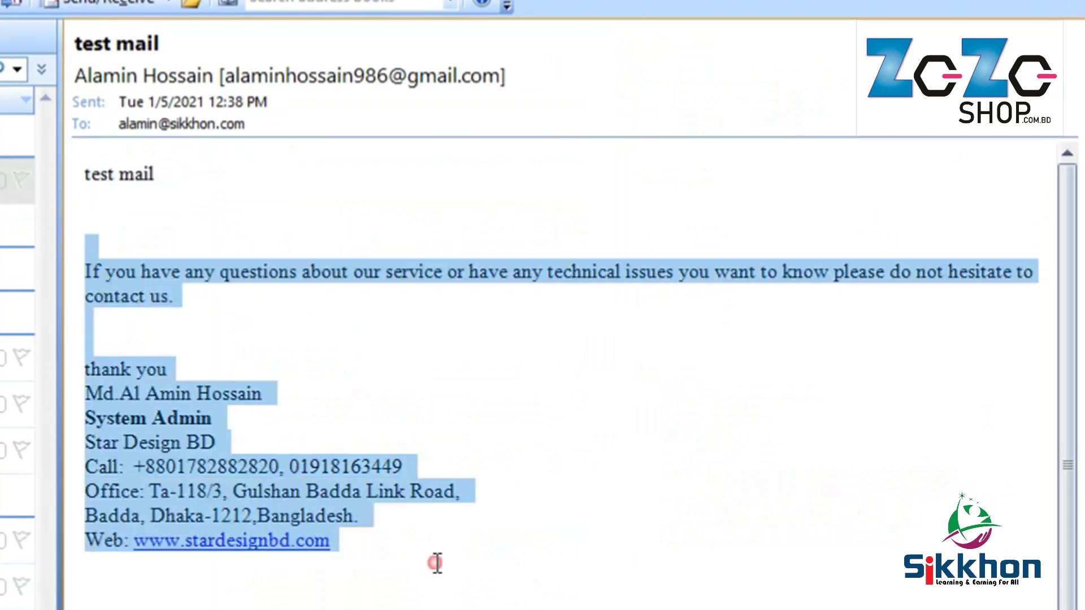
click(418, 374)
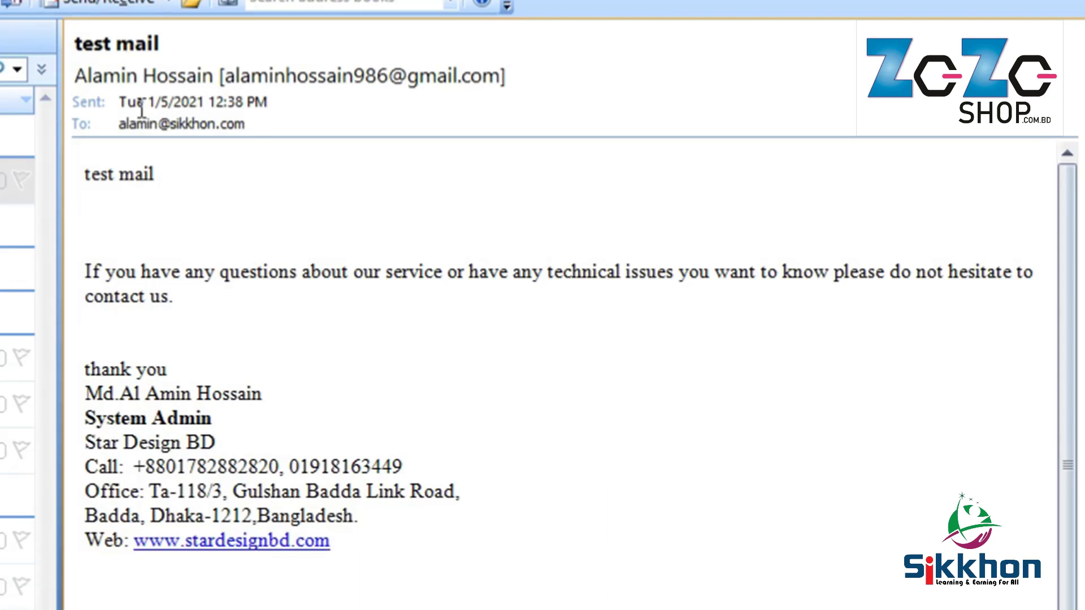
click(77, 72)
drag(75, 68, 399, 70)
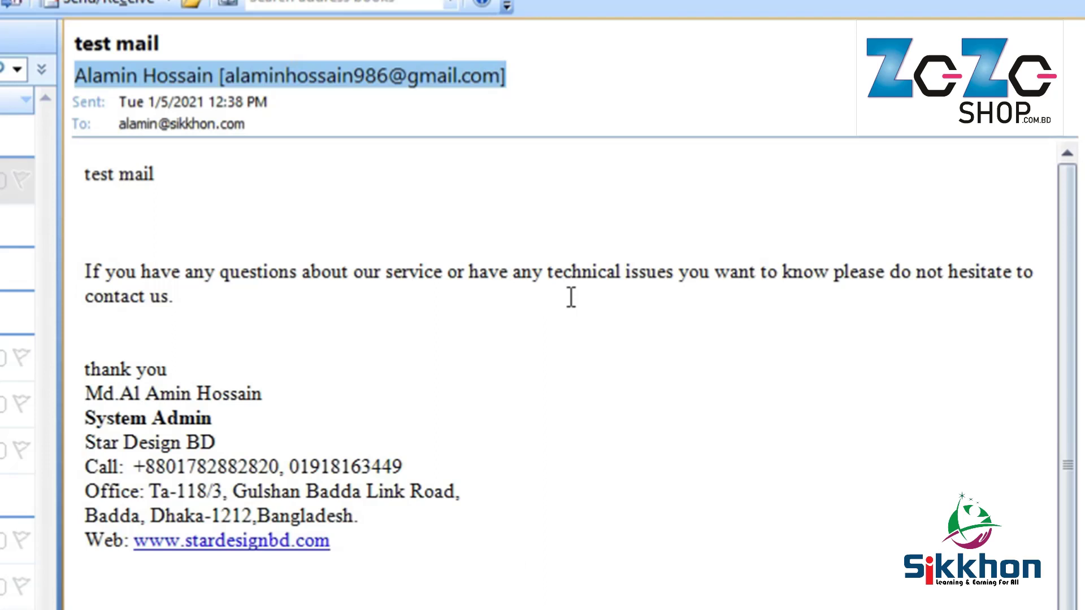
drag(86, 168, 401, 516)
click(388, 308)
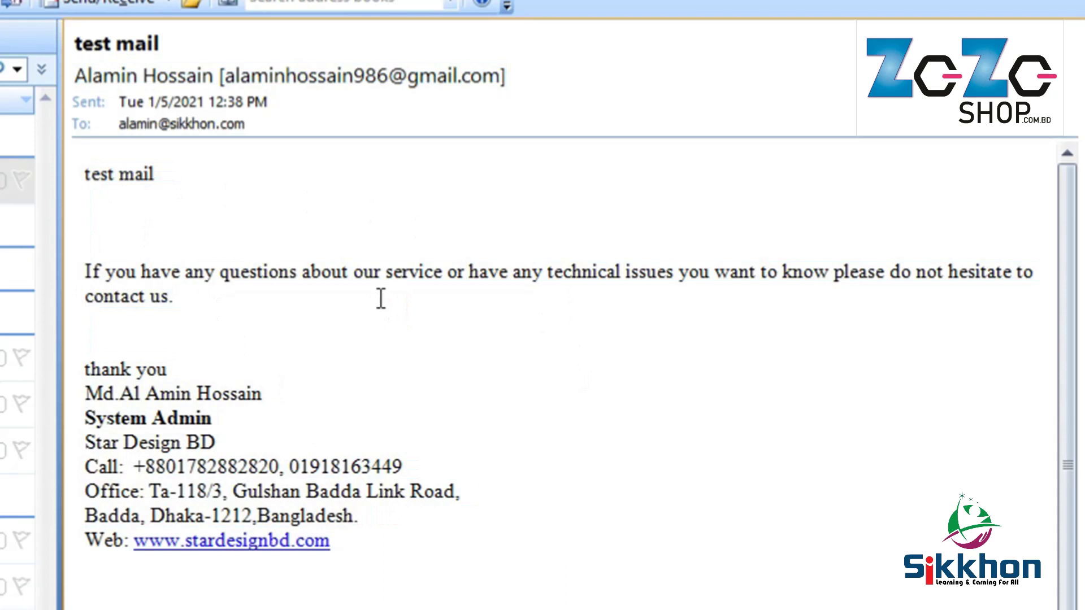
drag(87, 170, 381, 553)
click(402, 423)
Look through the older Microsoft Office Outlook Test Message e-mails from two and three weeks ago.
click(136, 310)
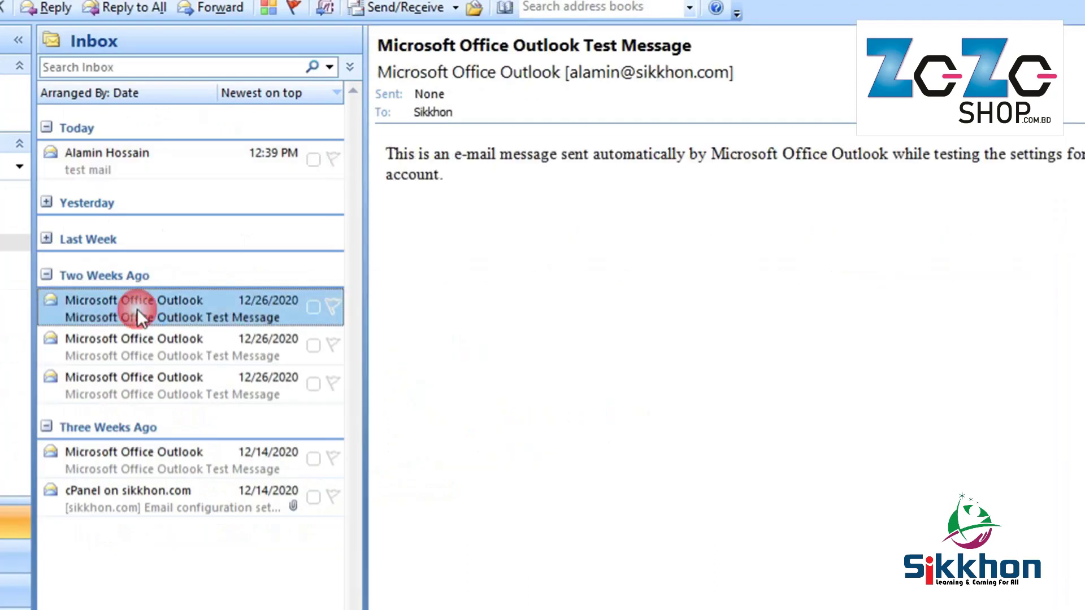
click(140, 350)
click(145, 391)
click(148, 460)
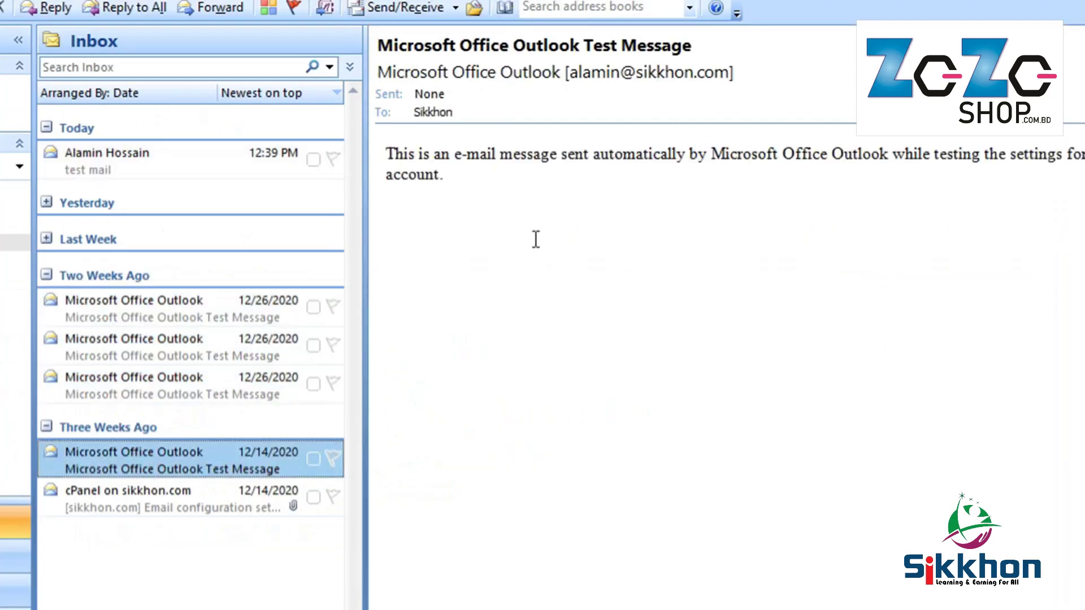
click(144, 323)
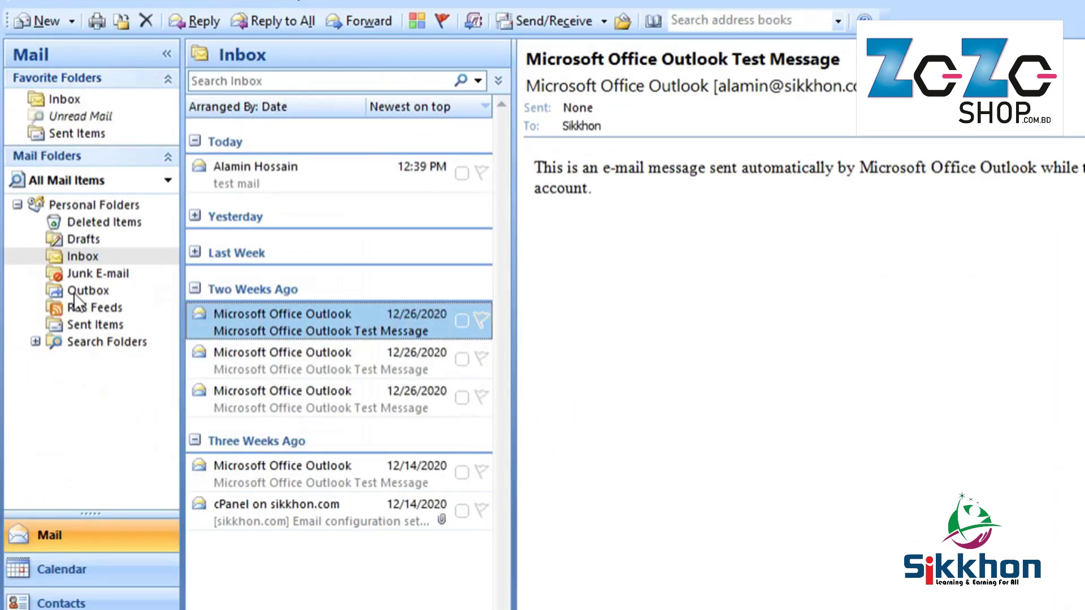
View the favorite folders Inbox, Unread Mail and Sent Items in turn.
click(82, 98)
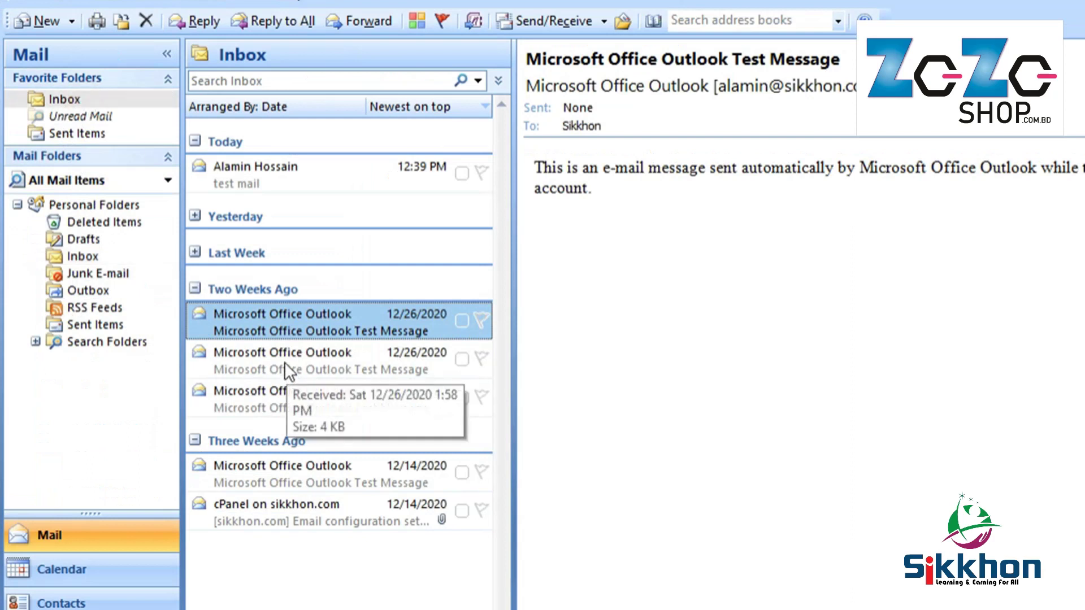
click(98, 116)
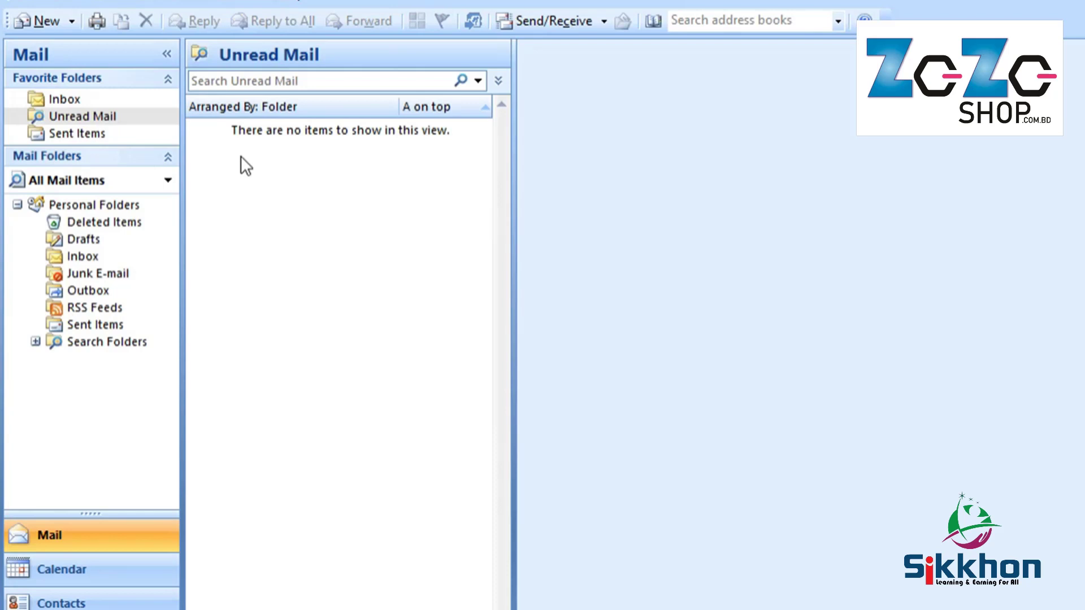
click(71, 119)
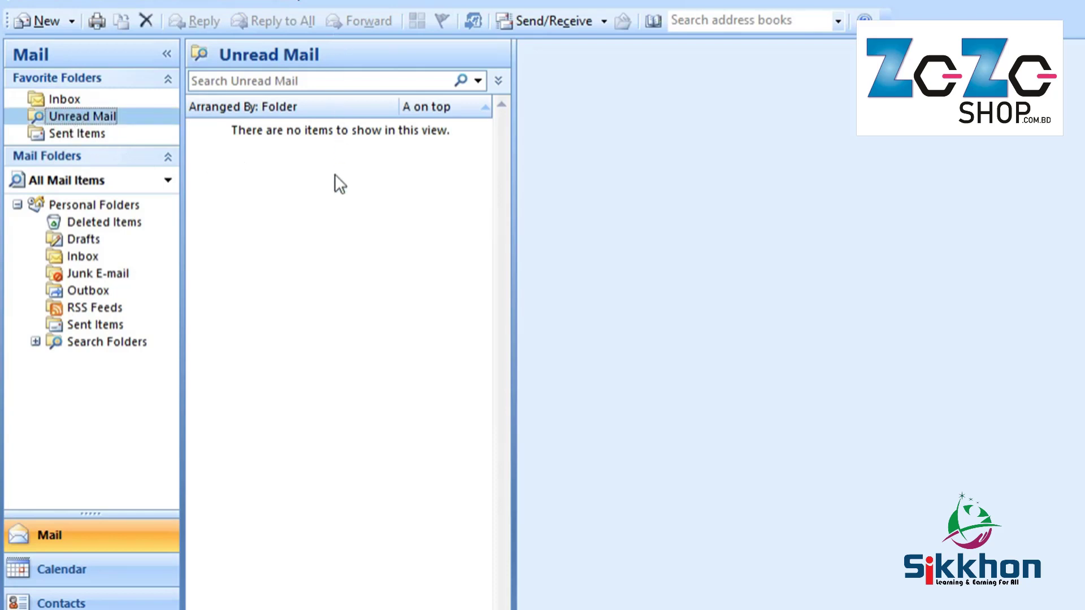
click(87, 134)
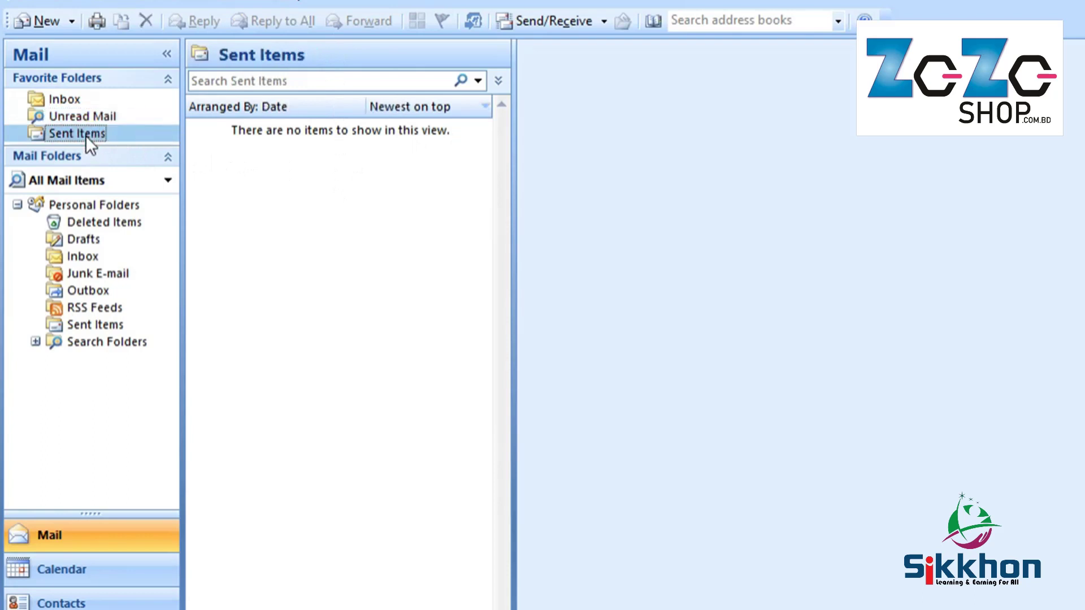